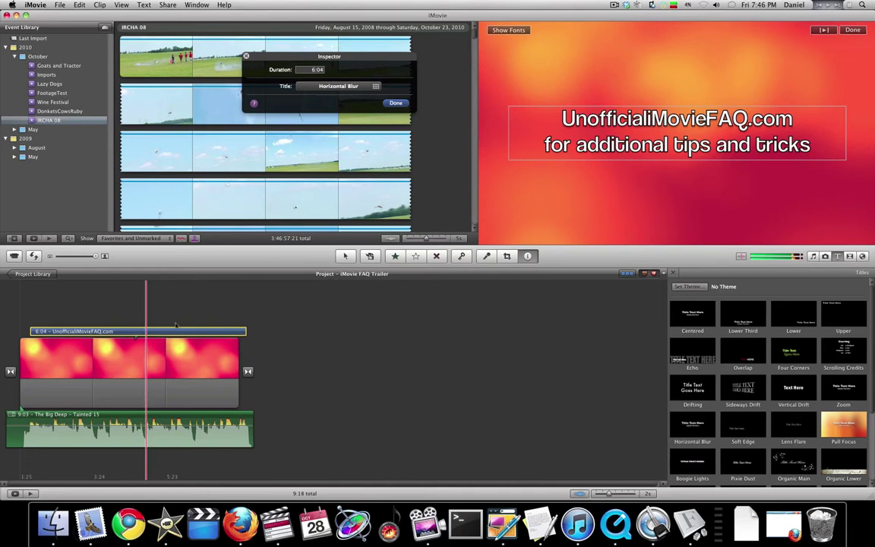
- Select the title clip, view title styles without changing them, then show the title's font choices
{"action": "left_click", "coordinate": [248, 345]}
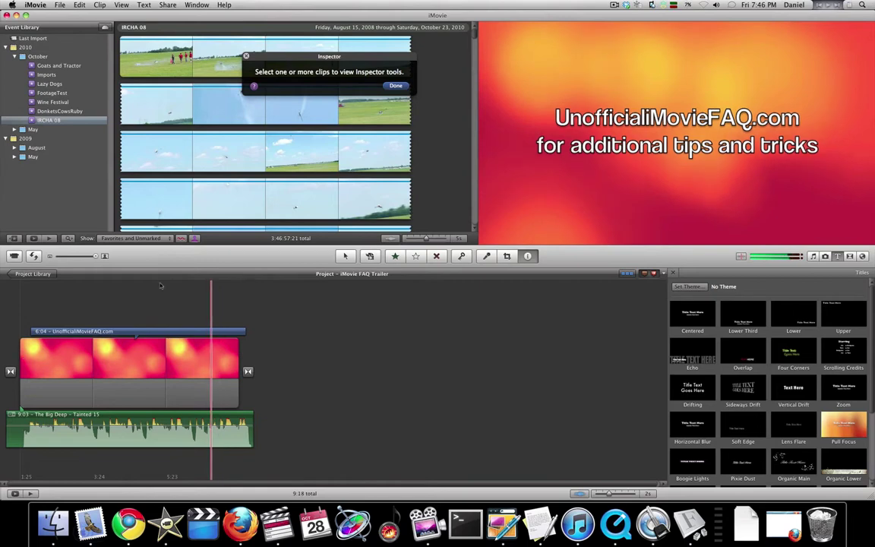
{"action": "left_click", "coordinate": [181, 332]}
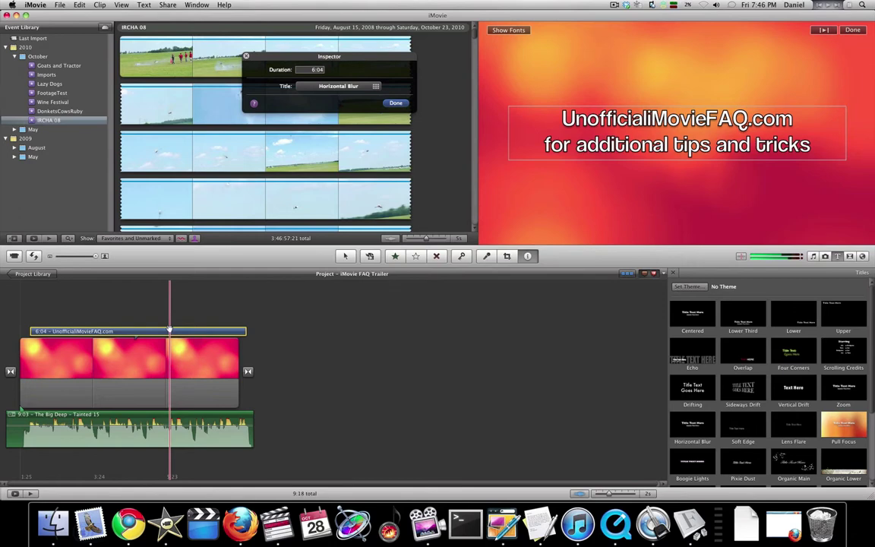
{"action": "left_click", "coordinate": [339, 85]}
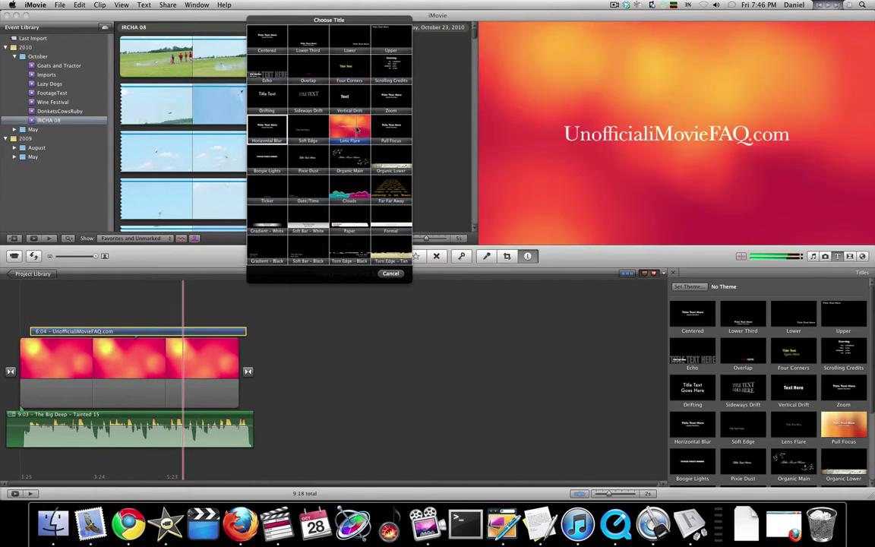
{"action": "left_click", "coordinate": [391, 273]}
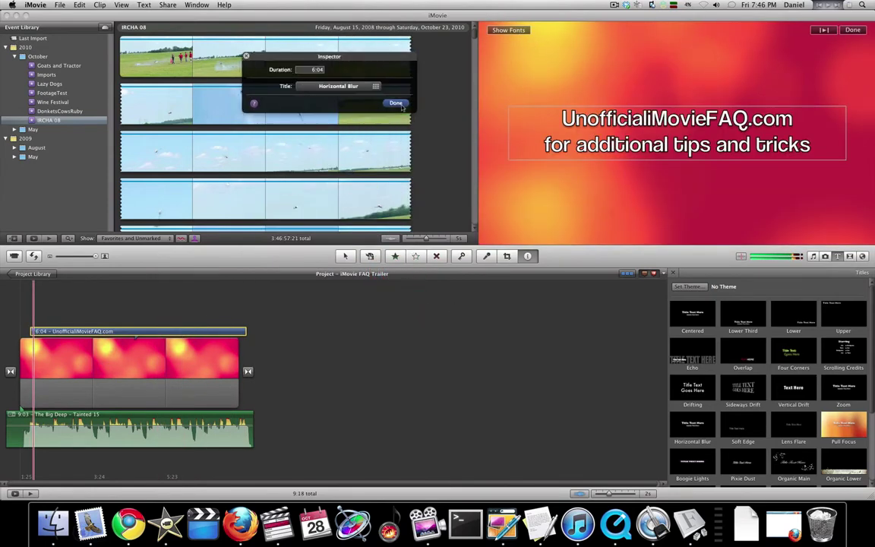
{"action": "left_click", "coordinate": [396, 102]}
{"action": "left_click", "coordinate": [513, 31]}
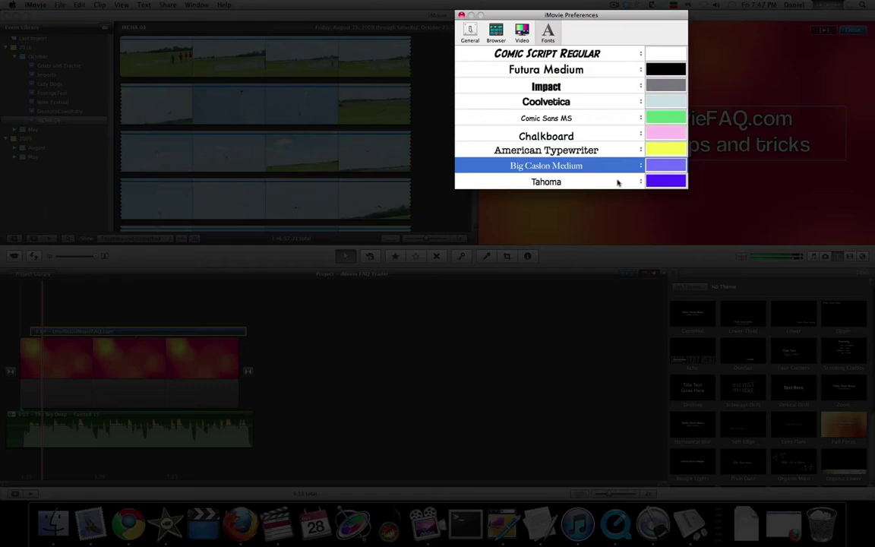
{"action": "left_click", "coordinate": [640, 166]}
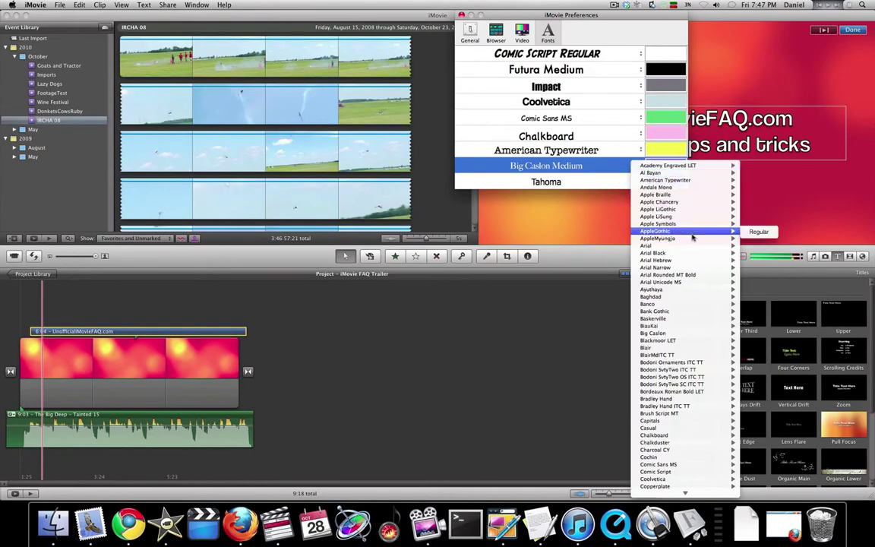
{"action": "mouse_move", "coordinate": [711, 240]}
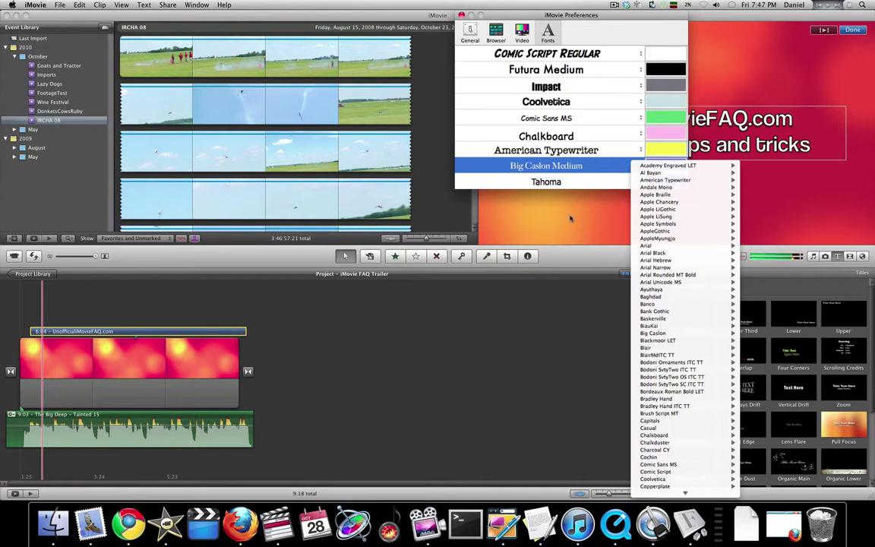
{"action": "left_click", "coordinate": [599, 181]}
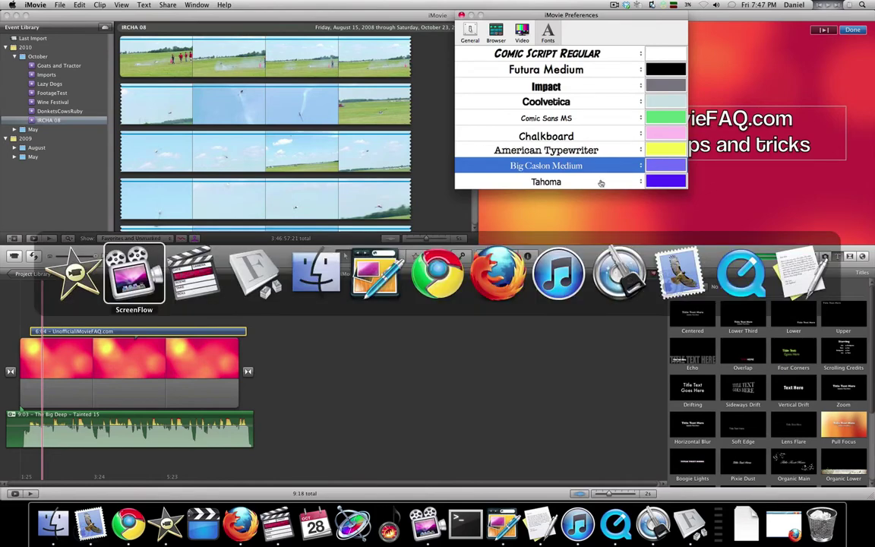
- In Font Book, preview several installed fonts, ending on Bodoni SvtyTwo ITC TT
{"action": "key", "text": "super+Tab"}
{"action": "key", "text": "super+Tab"}
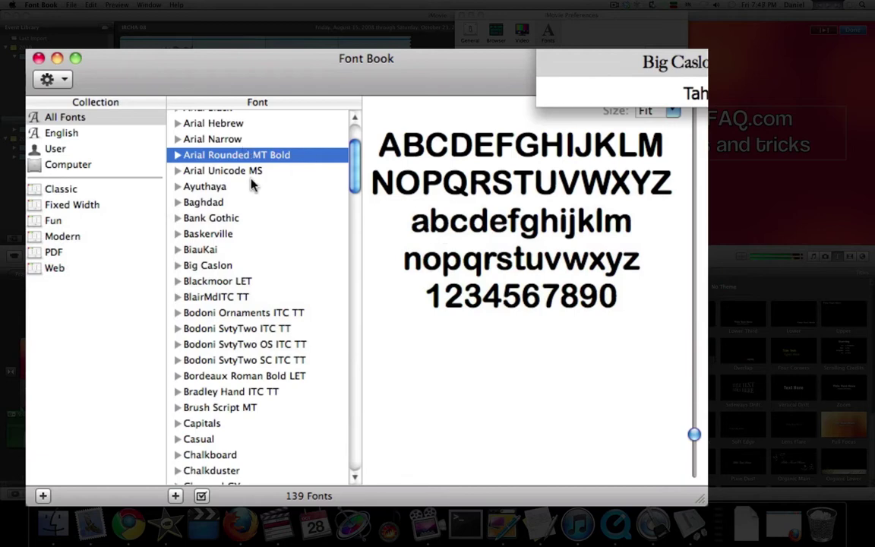
{"action": "left_click", "coordinate": [251, 170]}
{"action": "left_click", "coordinate": [253, 201]}
{"action": "left_click", "coordinate": [282, 248]}
{"action": "left_click", "coordinate": [279, 294]}
{"action": "left_click", "coordinate": [247, 296]}
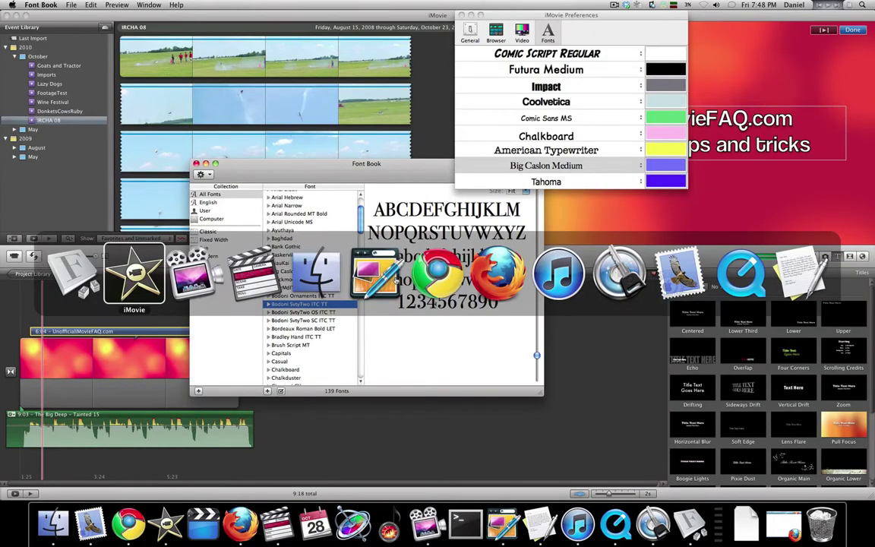
- Back in iMovie, swap the Big Caslon Medium font slot for Arial Bold and close Preferences
{"action": "key", "text": "super+Tab"}
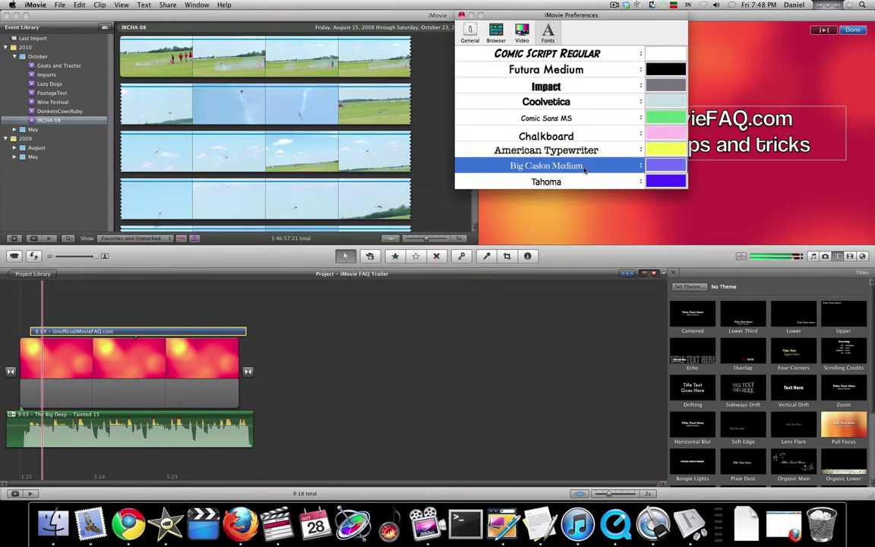
{"action": "left_click", "coordinate": [577, 163]}
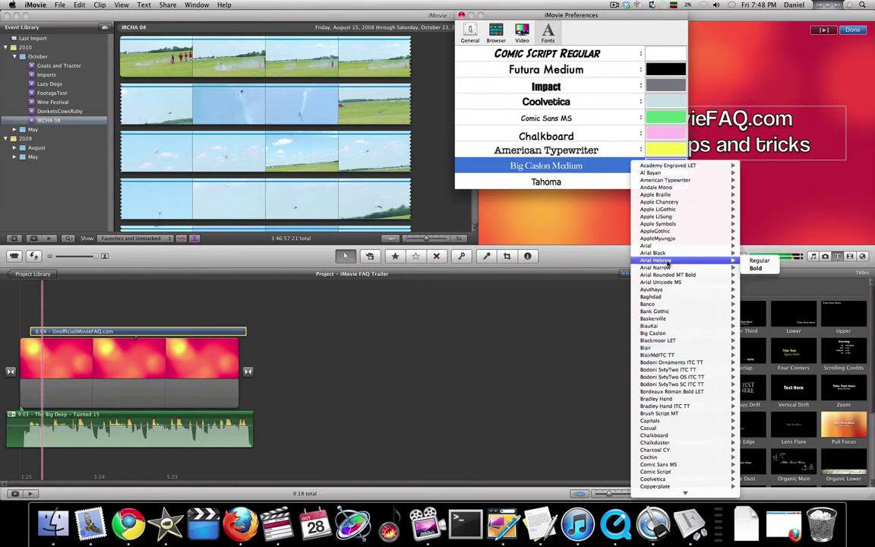
{"action": "mouse_move", "coordinate": [668, 246]}
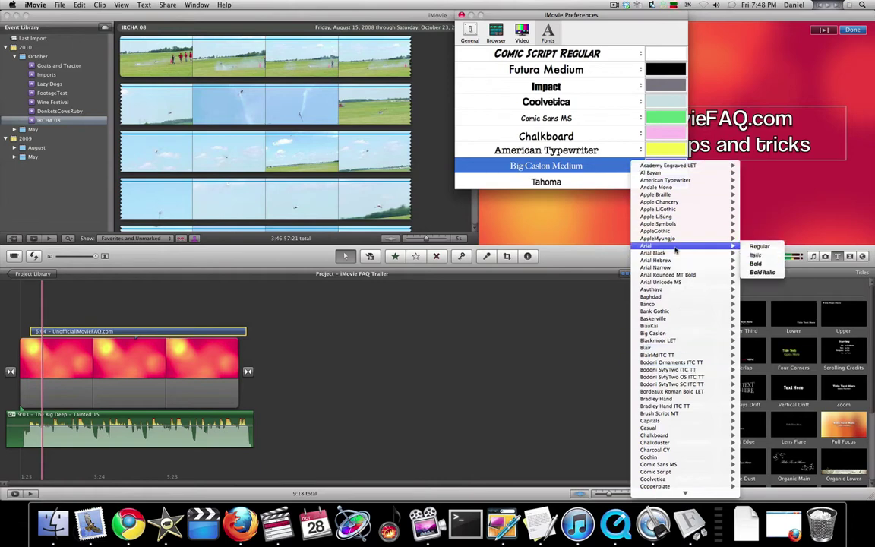
{"action": "left_click", "coordinate": [762, 254]}
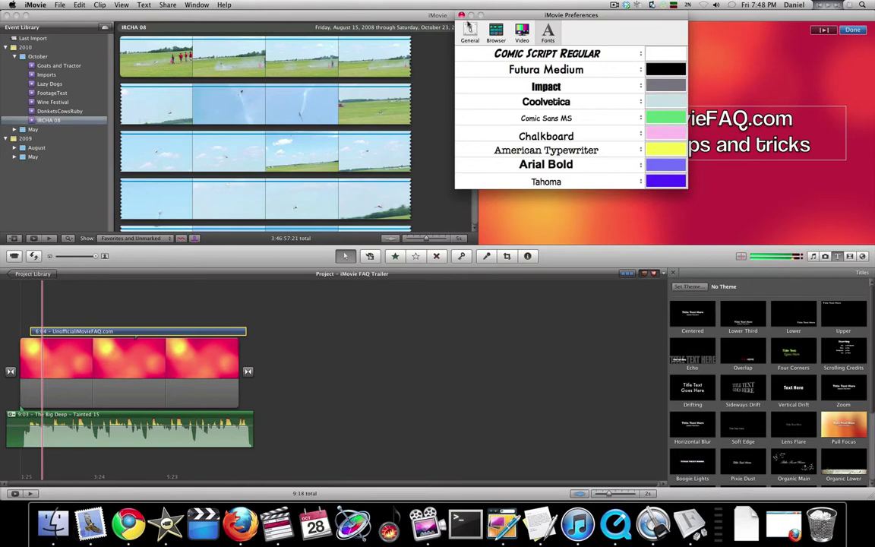
{"action": "left_click", "coordinate": [461, 15]}
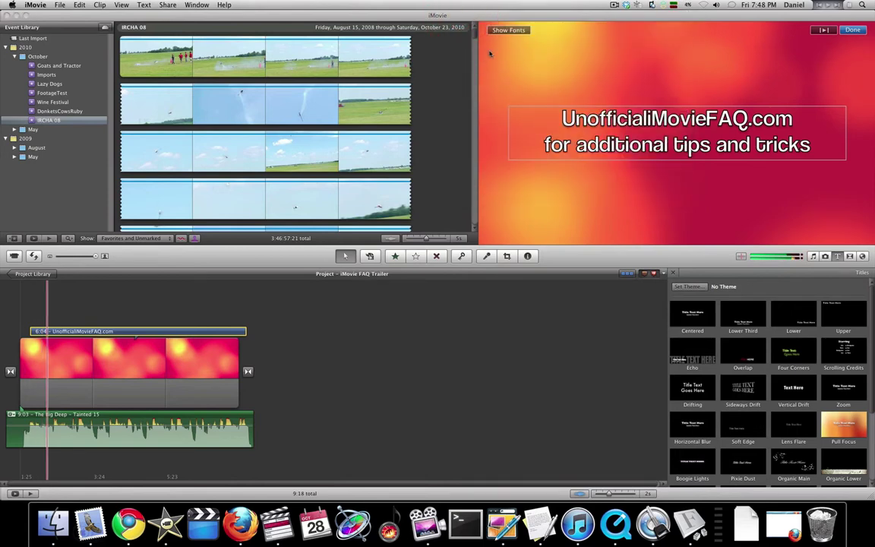
- Try Arial Bold on the title text, then settle on Comic Sans MS and confirm
{"action": "left_click", "coordinate": [508, 31]}
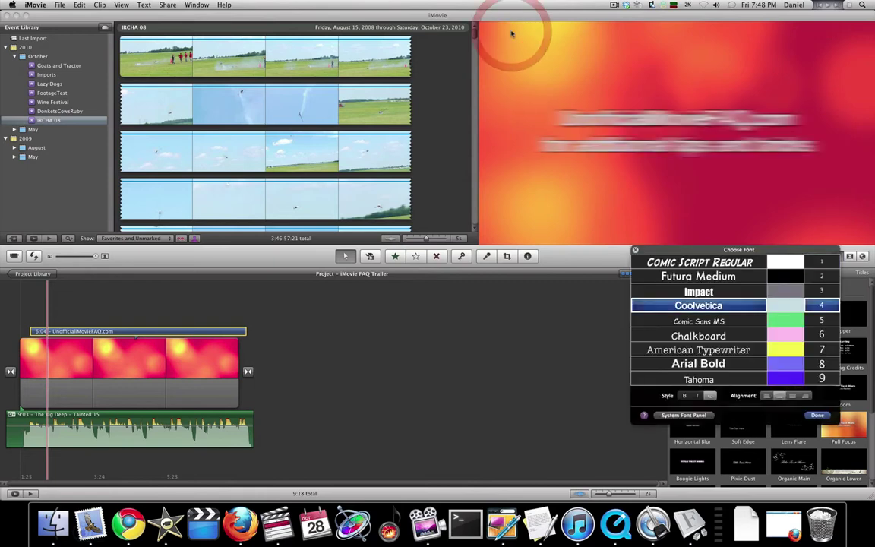
{"action": "left_click", "coordinate": [702, 364]}
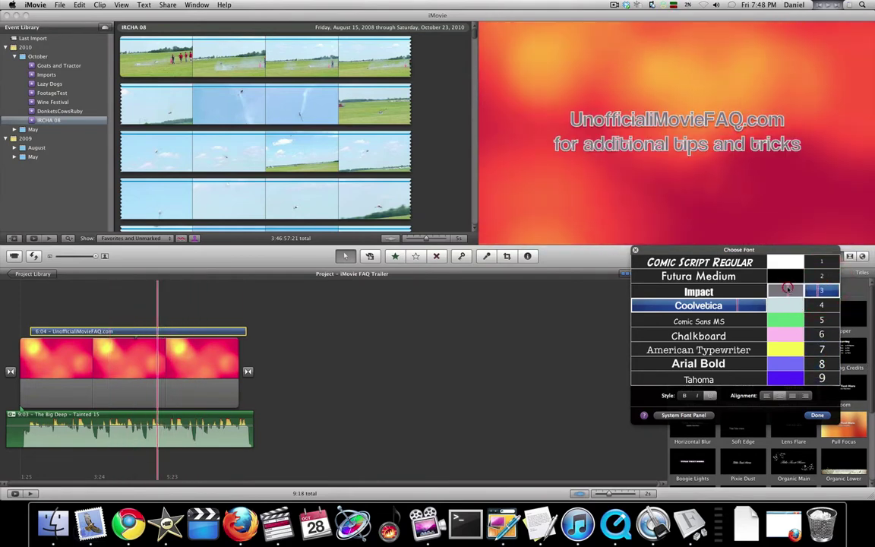
{"action": "left_click", "coordinate": [706, 321]}
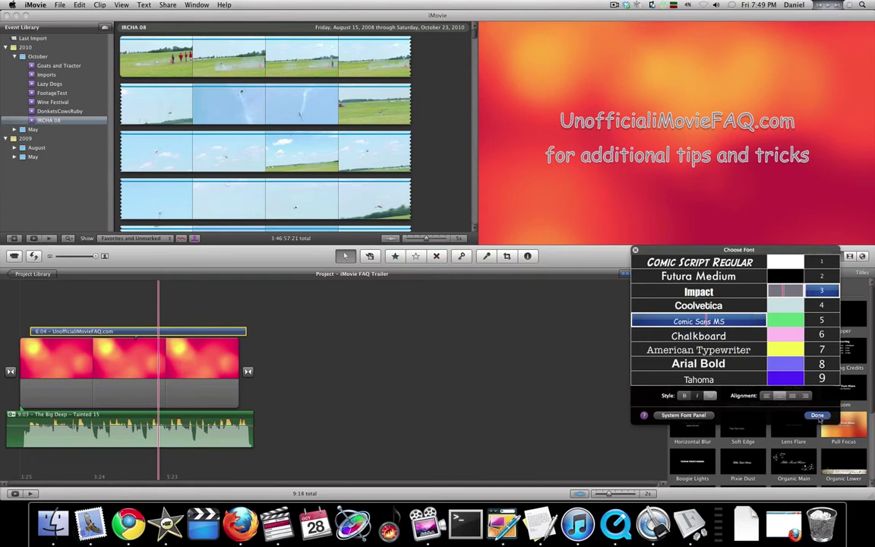
{"action": "left_click", "coordinate": [656, 298]}
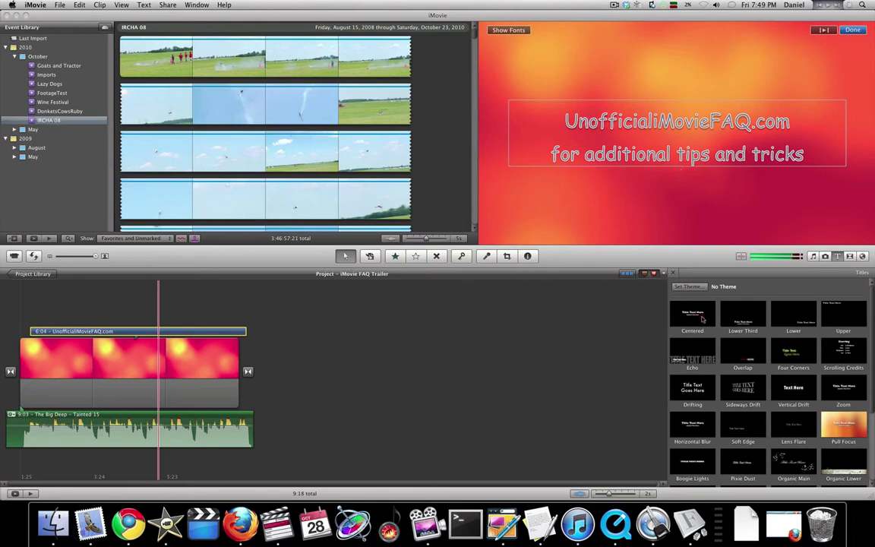
- Reopen the title clip's settings, leave the style as Horizontal Blur, then bring Final Cut Pro forward
{"action": "double_click", "coordinate": [216, 332]}
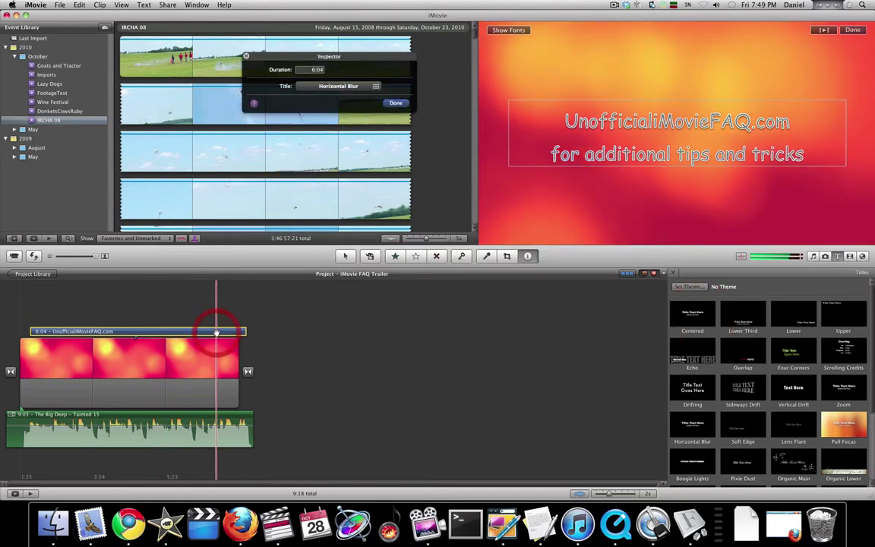
{"action": "left_click", "coordinate": [334, 80]}
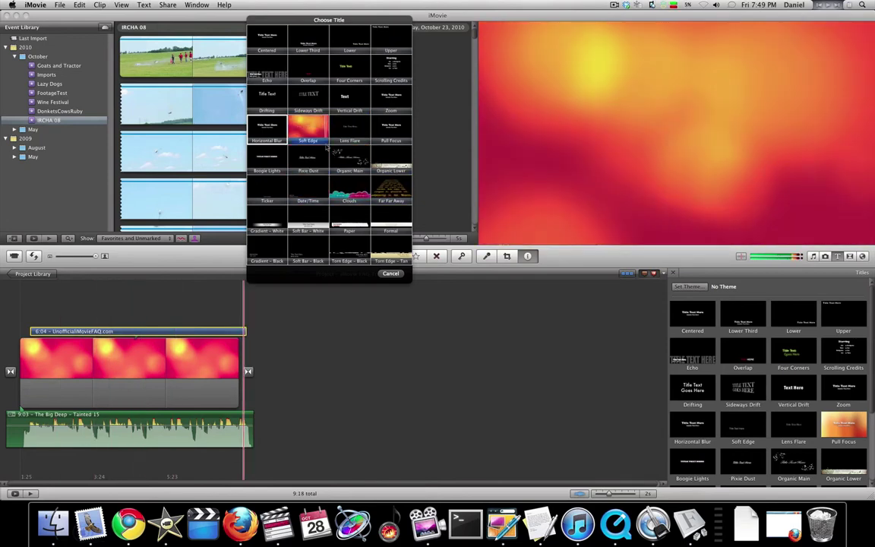
{"action": "left_click", "coordinate": [390, 274]}
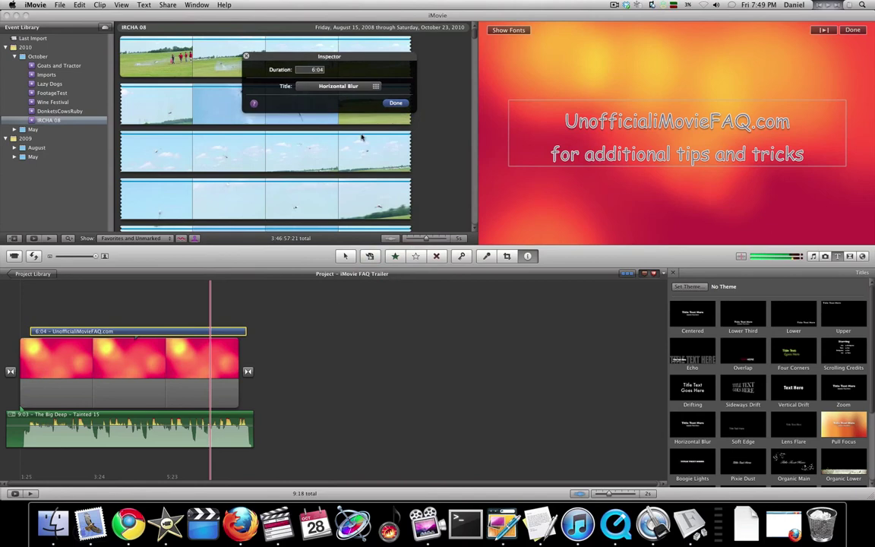
{"action": "left_click", "coordinate": [394, 104]}
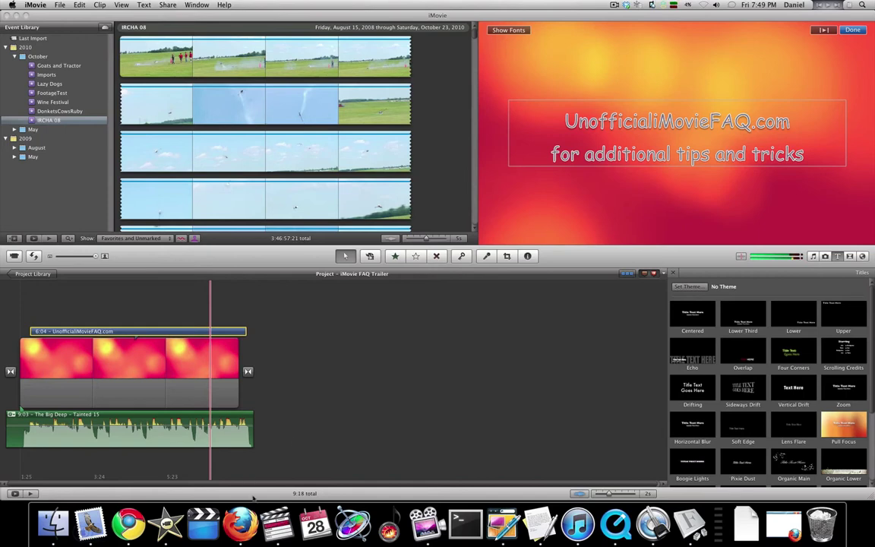
{"action": "left_click", "coordinate": [275, 523]}
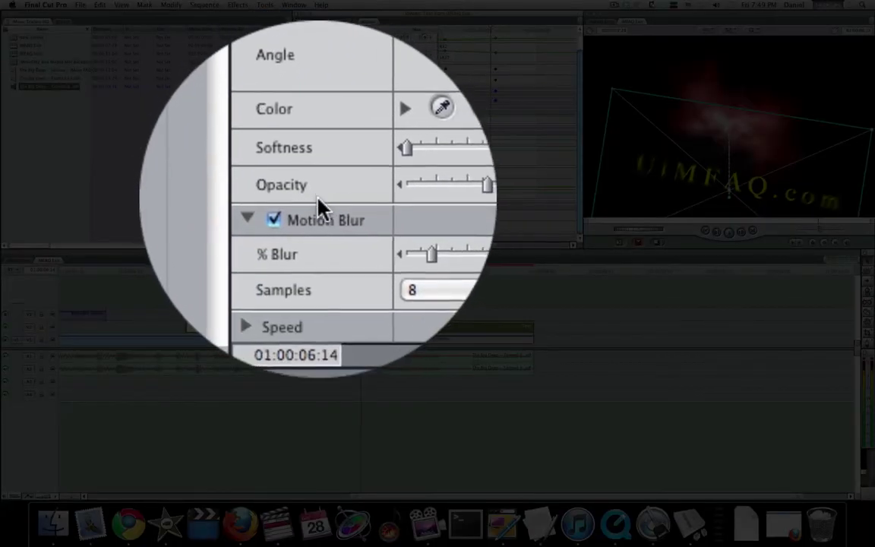
- Move the Final Cut Pro playhead to a later frame where the blurred UIMFAQ.com text settles
{"action": "left_click", "coordinate": [383, 272]}
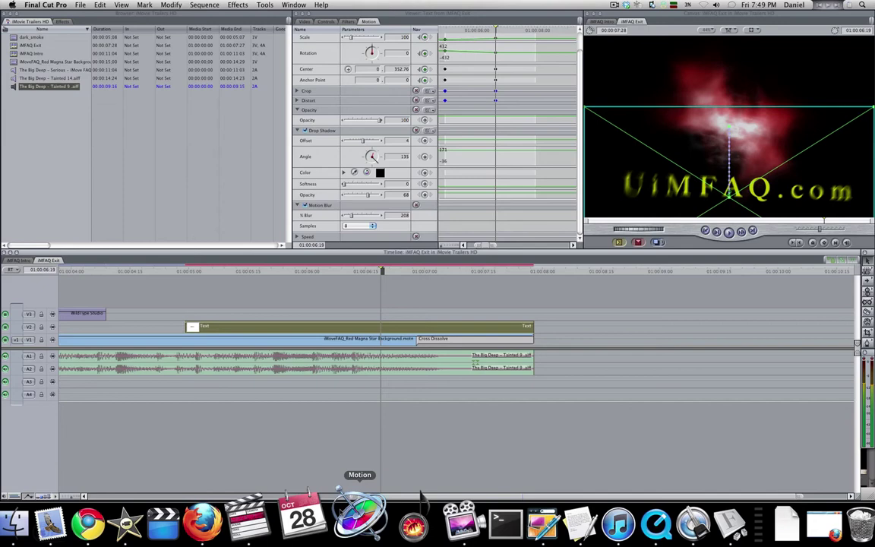
{"action": "key", "text": "super+Tab"}
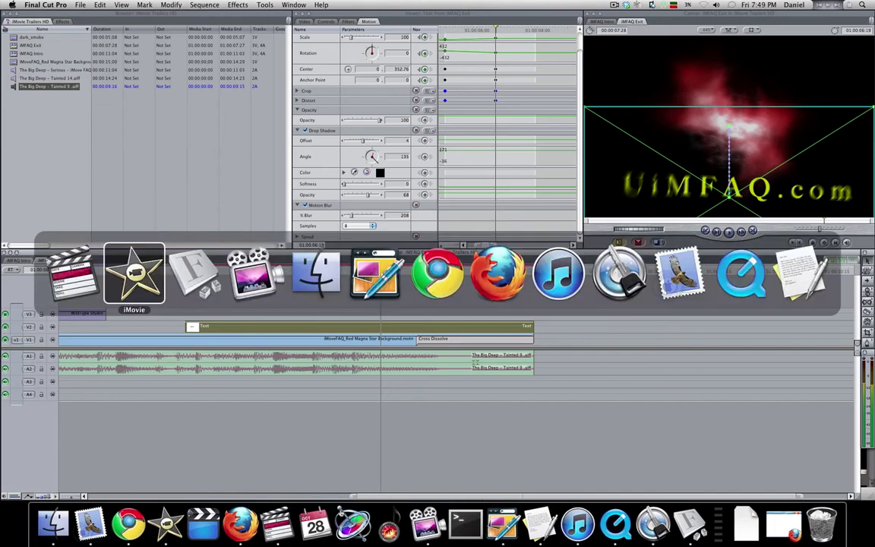
- Return to iMovie, open the title clip's Inspector, and show the Choose Title style grid
{"action": "key", "text": "super+Tab"}
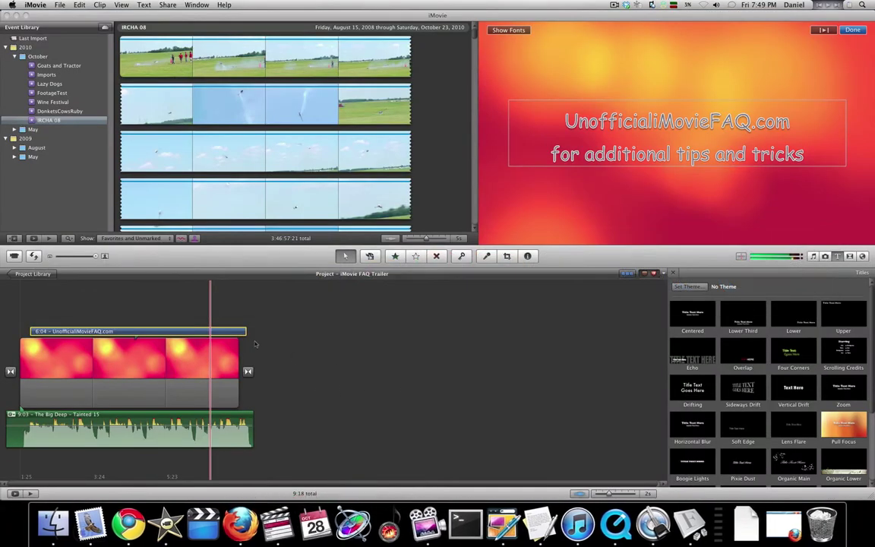
{"action": "double_click", "coordinate": [171, 331]}
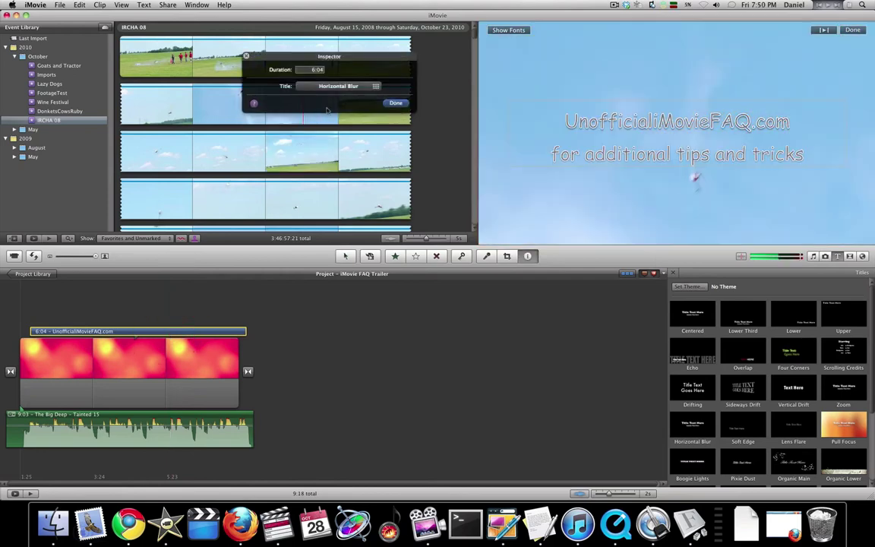
{"action": "left_click", "coordinate": [306, 81]}
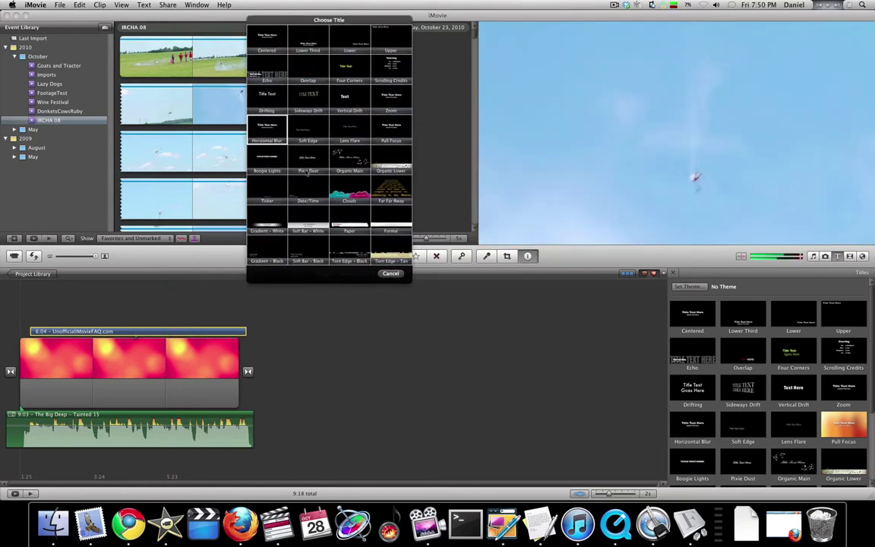